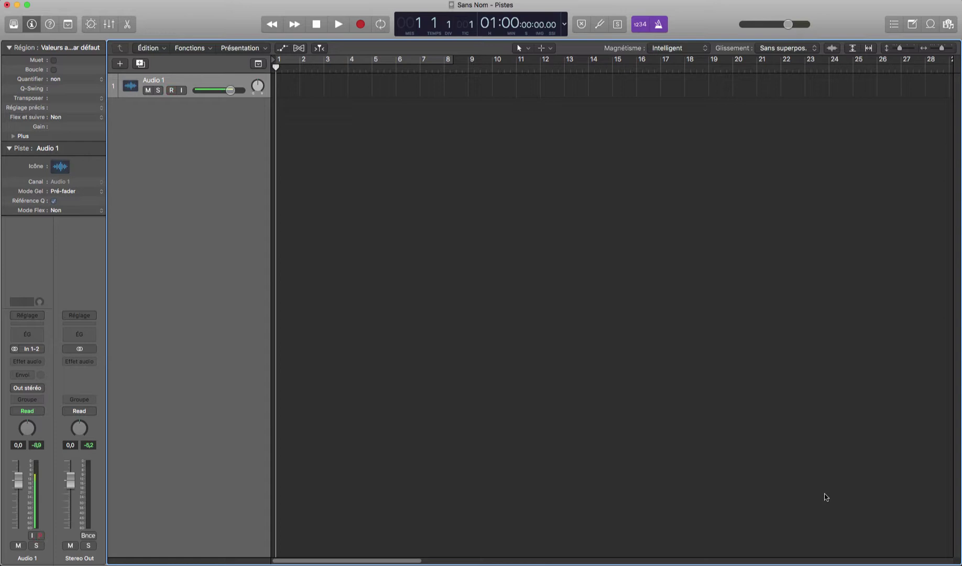
Show the file tempo editor and hide it again.
key("e")
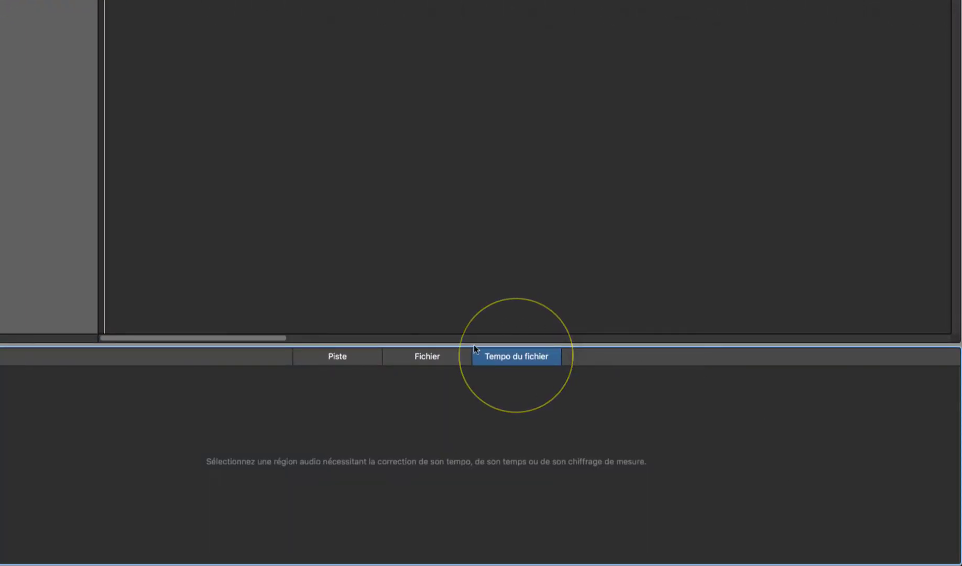
key("e")
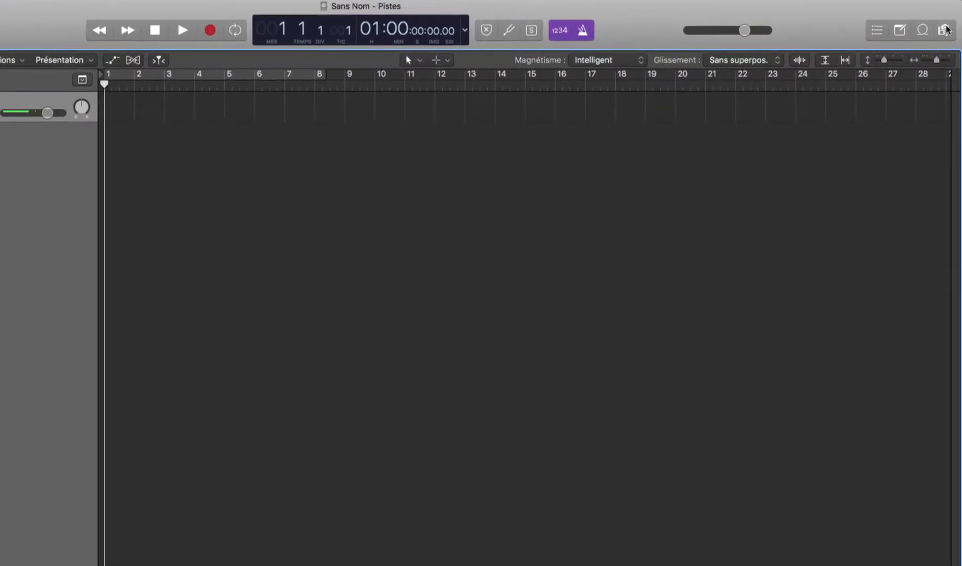
Import 100_guitare_Mellow.wav from the Demo Smart Tempo folder onto the Audio 1 track at bar 1.
left_click(946, 30)
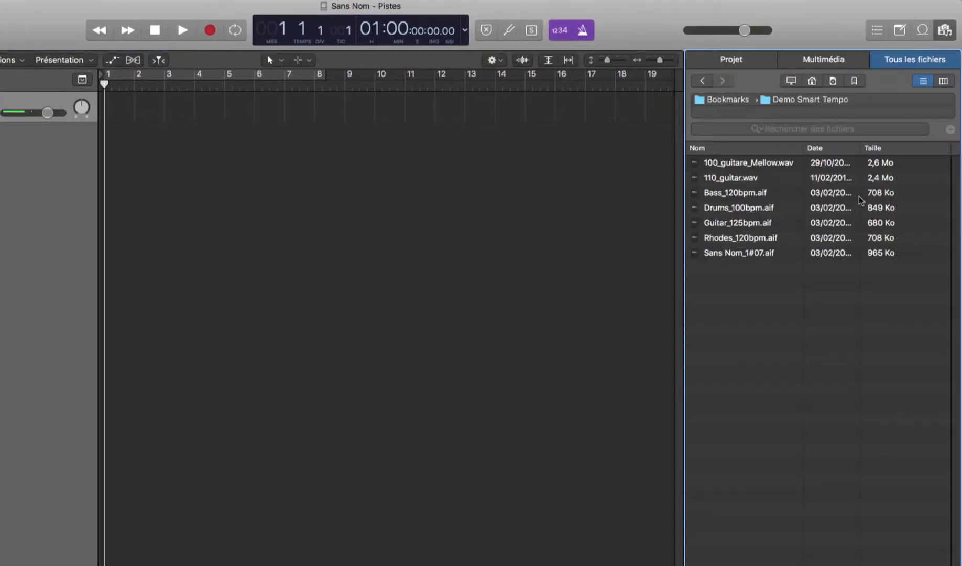
left_click(856, 78)
double_click(772, 160)
left_click_drag(758, 168, 109, 108)
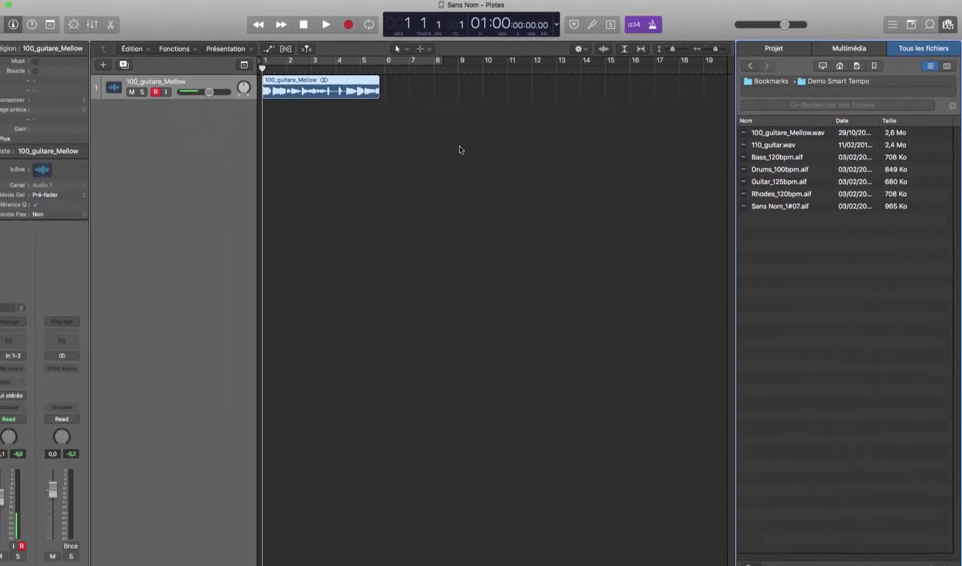
Close the file browser and run Smart Tempo analysis on the imported guitar region.
key("f")
double_click(354, 91)
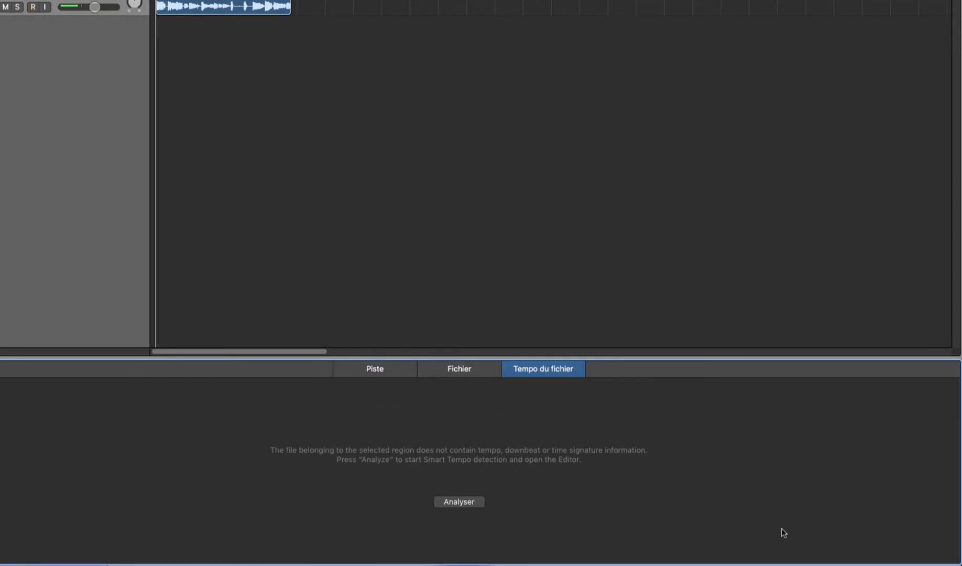
left_click(473, 503)
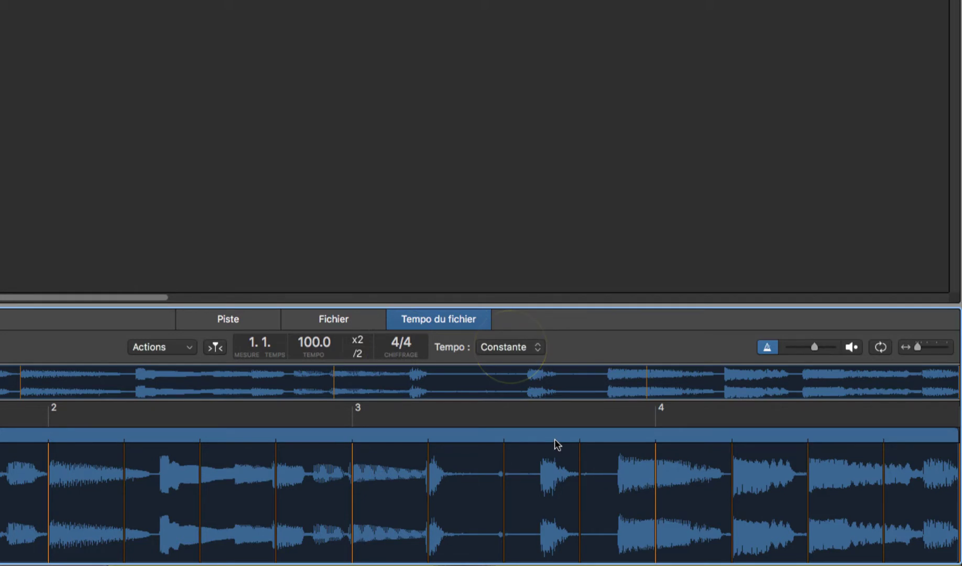
Set the guitar file's tempo type to Variable and view the available tempo actions without applying any.
left_click(536, 348)
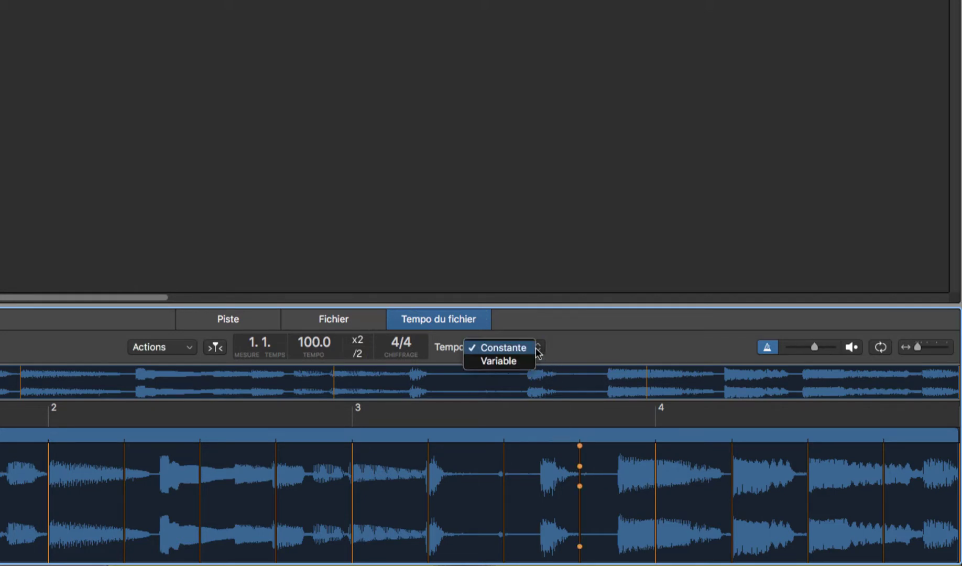
left_click(583, 338)
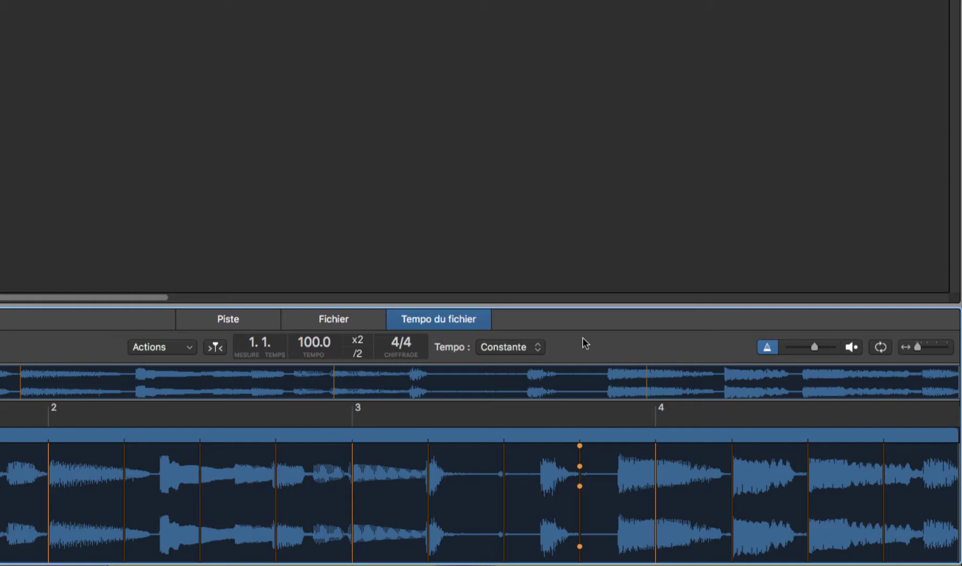
left_click(514, 355)
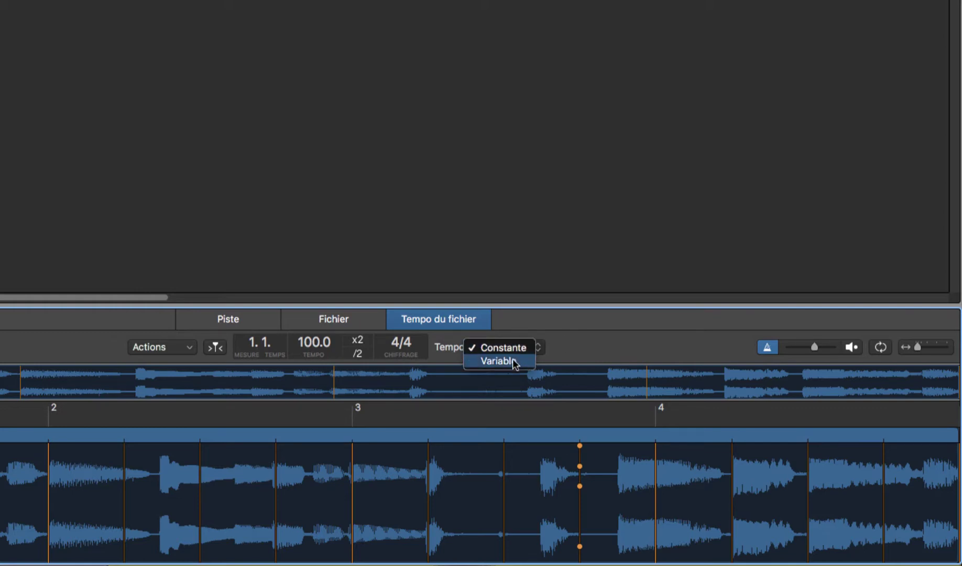
left_click(604, 340)
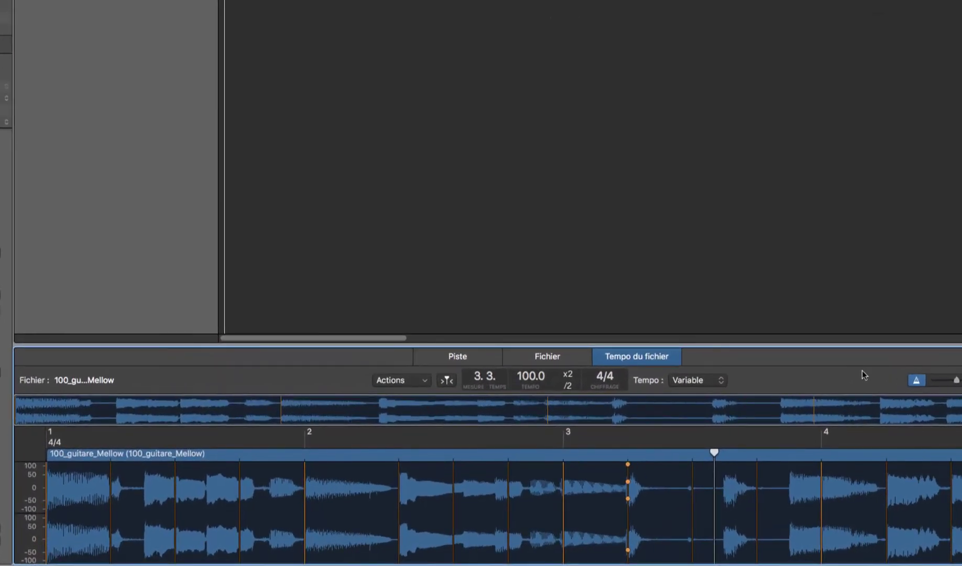
left_click(424, 380)
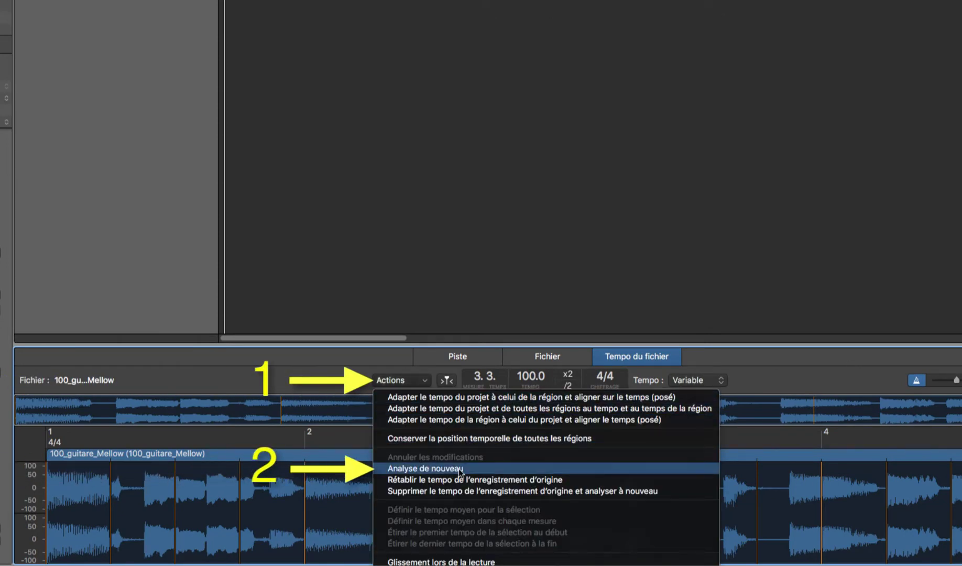
left_click(740, 376)
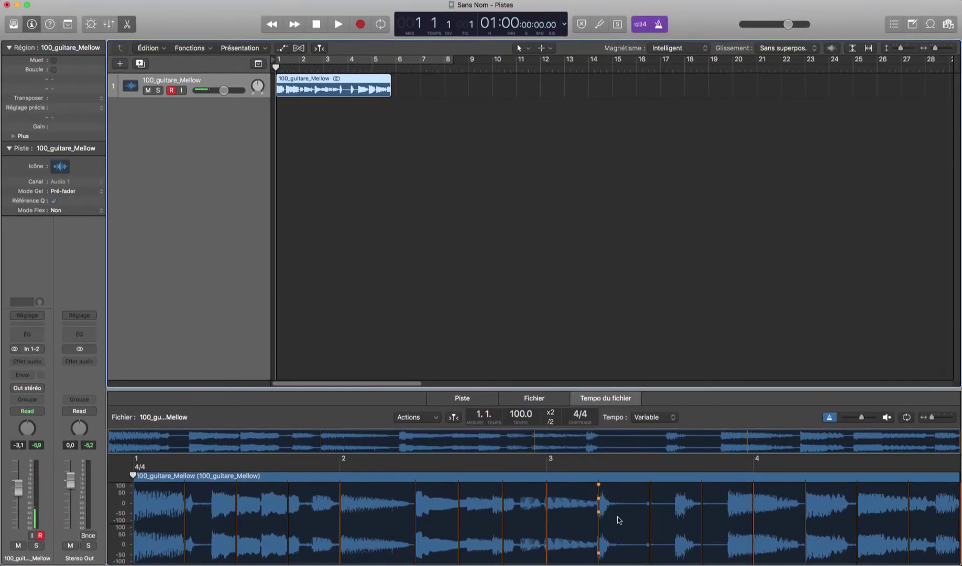
Try rescaling the tempo within measure 2 by moving its second beat marker earlier and later.
left_click(619, 519)
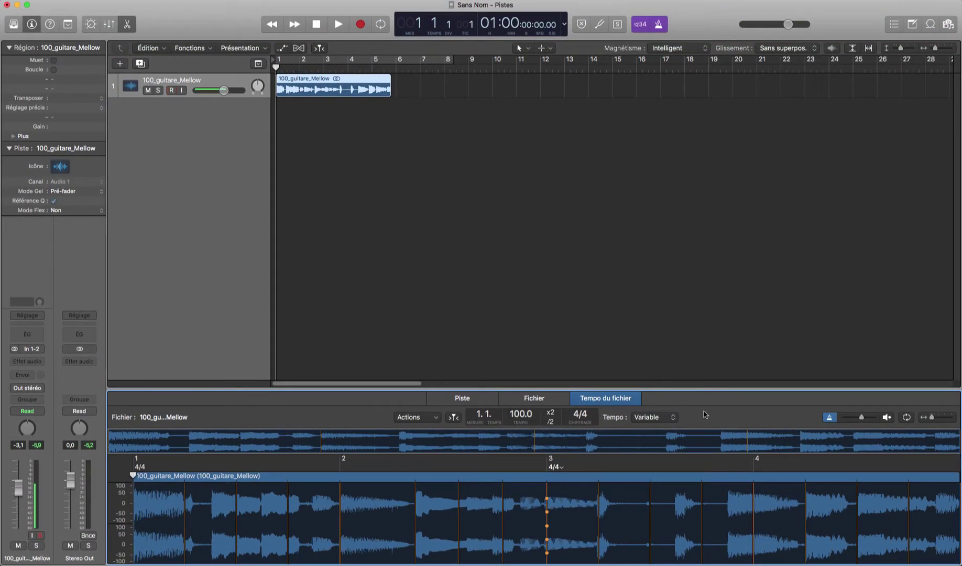
key("super+z")
left_click_drag(345, 468, 545, 473)
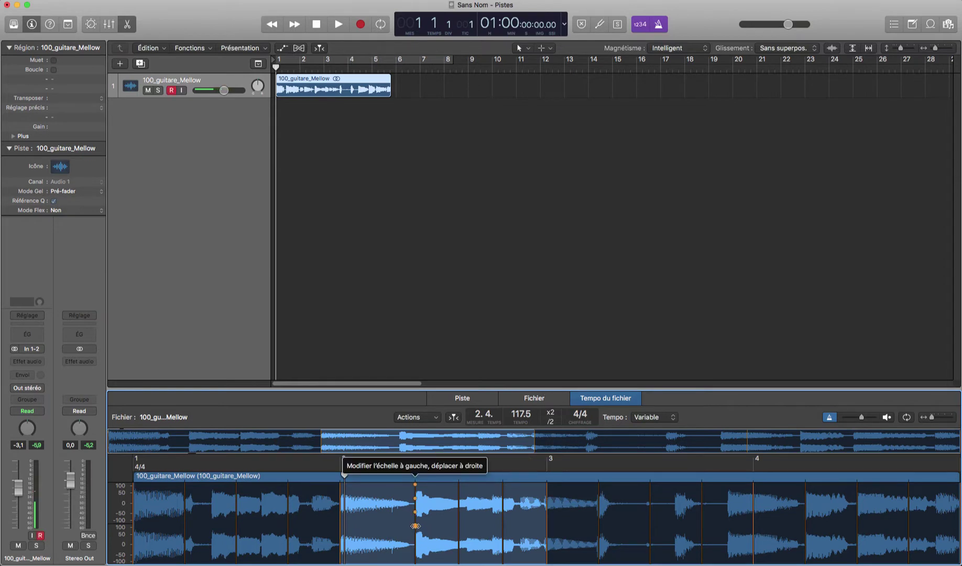
mouse_move(415, 526)
left_mouse_down()
mouse_move(370, 524)
mouse_move(419, 524)
mouse_move(400, 525)
left_mouse_up()
left_click_drag(408, 525, 457, 525)
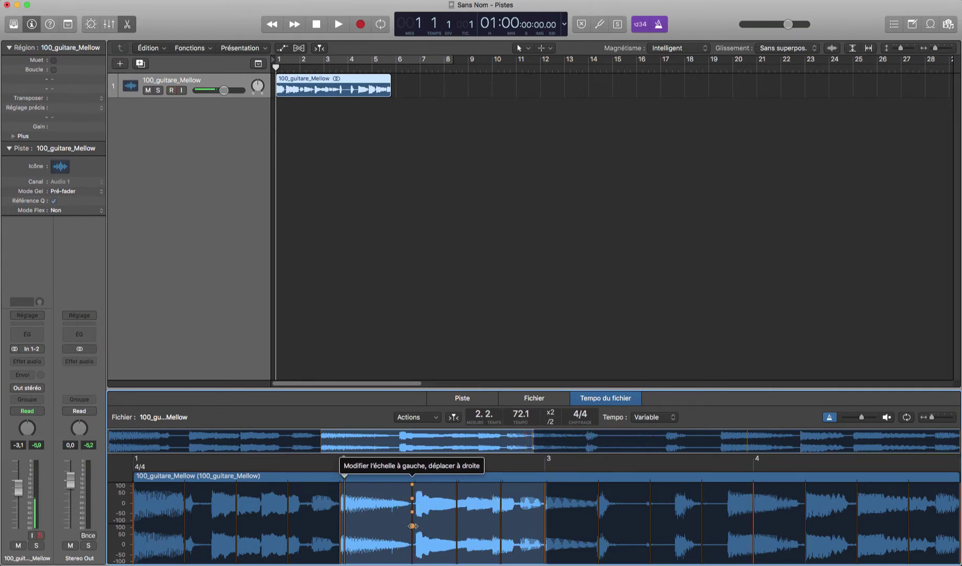
left_click(597, 462)
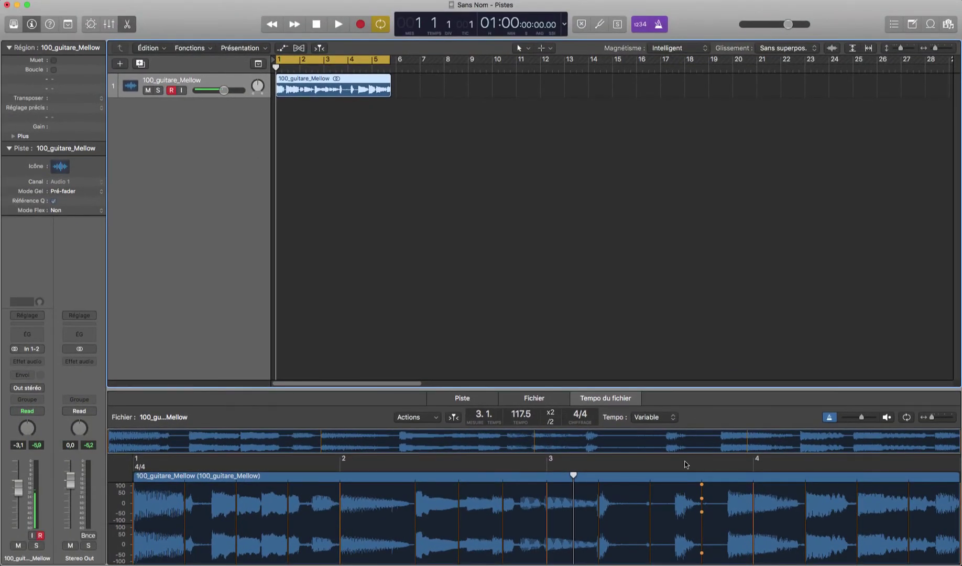
Play the project with its metronome, lower the master volume, and stop playback.
left_click(681, 398)
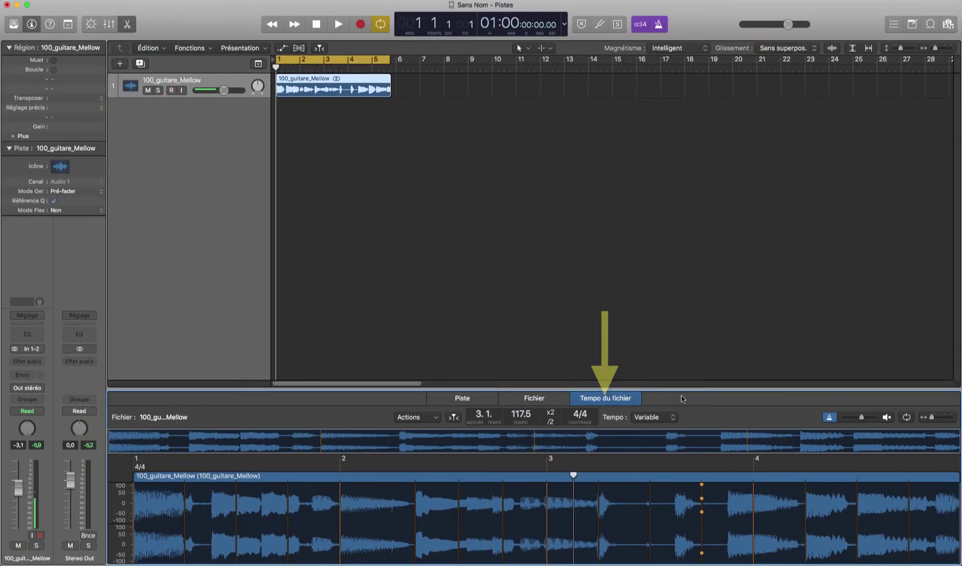
key("space")
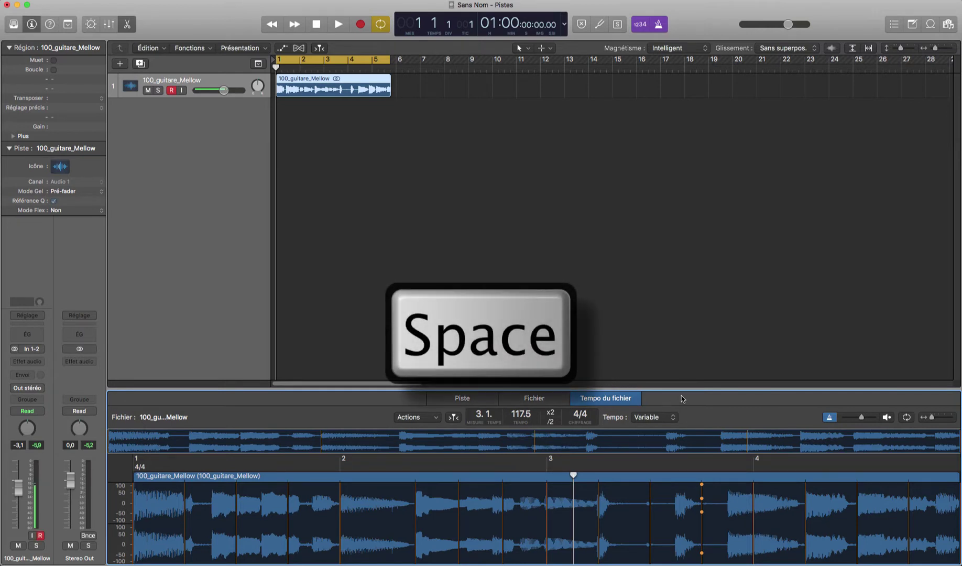
key("space")
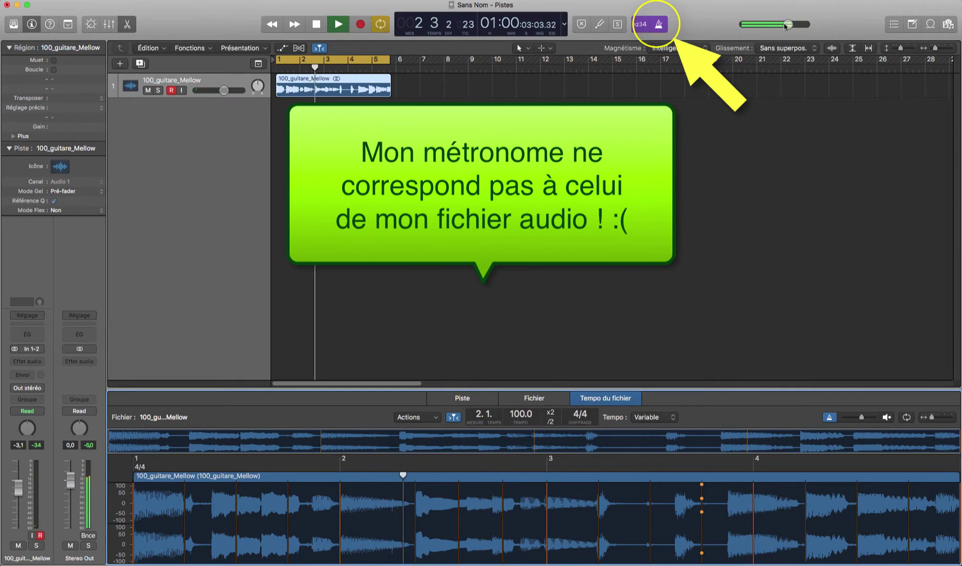
mouse_move(780, 27)
left_click_drag(781, 26, 760, 26)
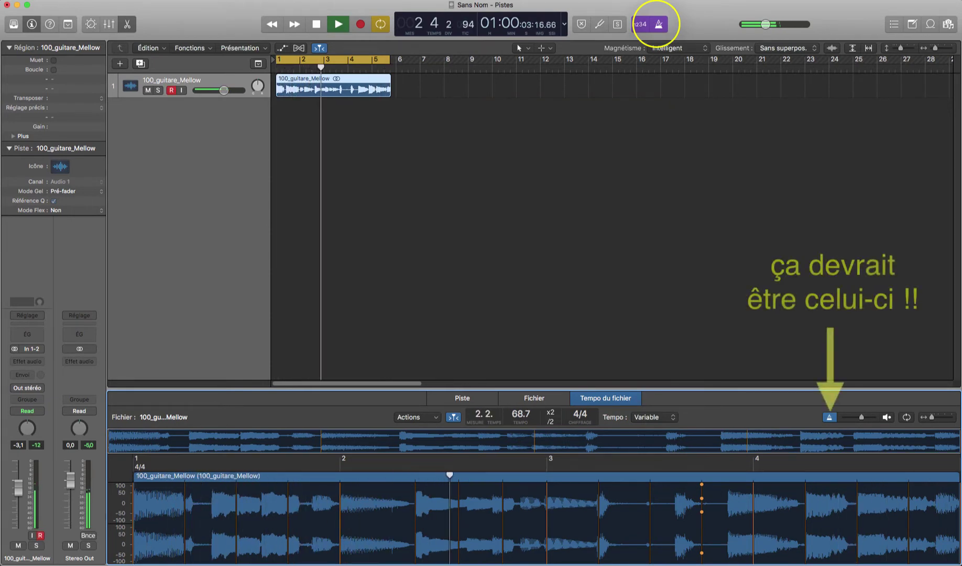
key("space")
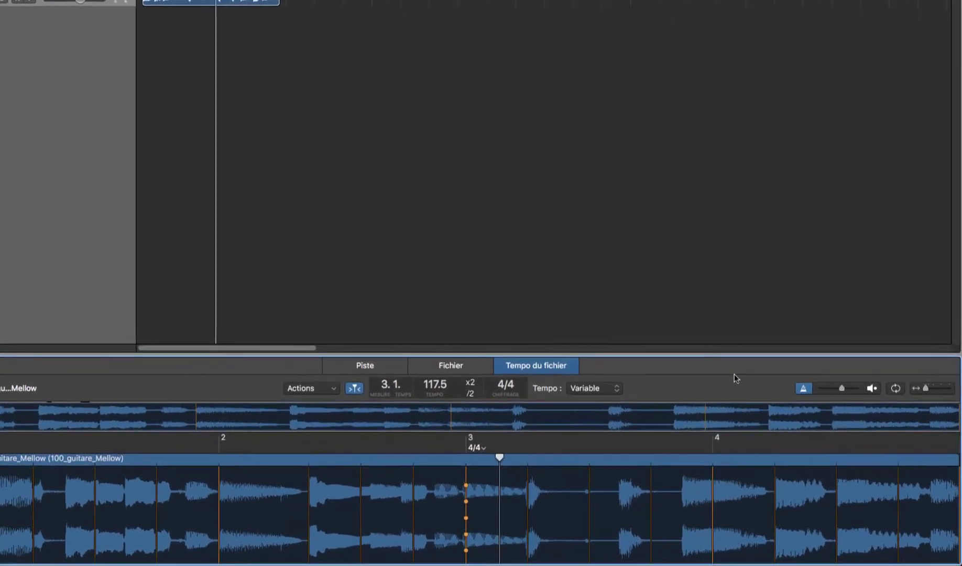
Preview the guitar file in the tempo editor with its own metronome click.
left_click(871, 384)
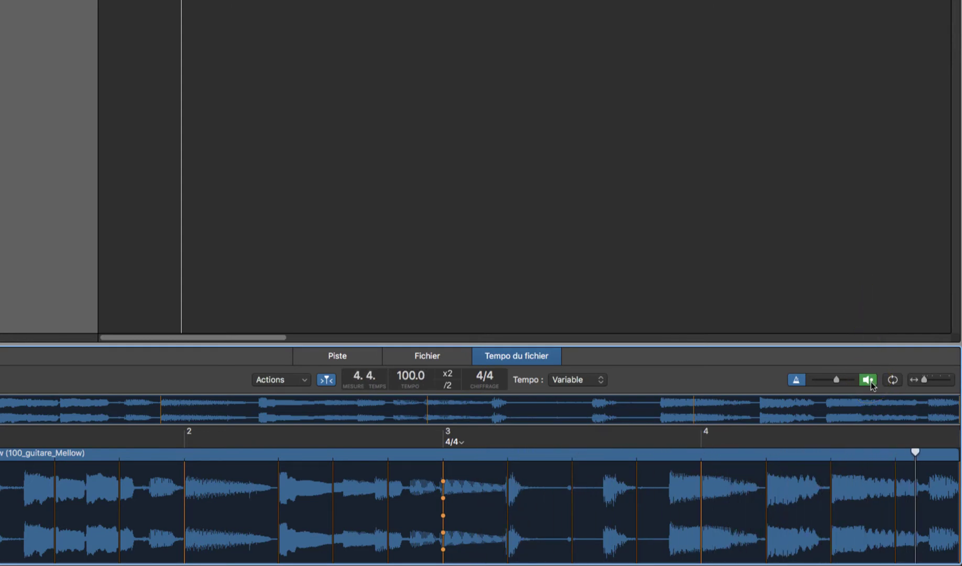
left_click(870, 382)
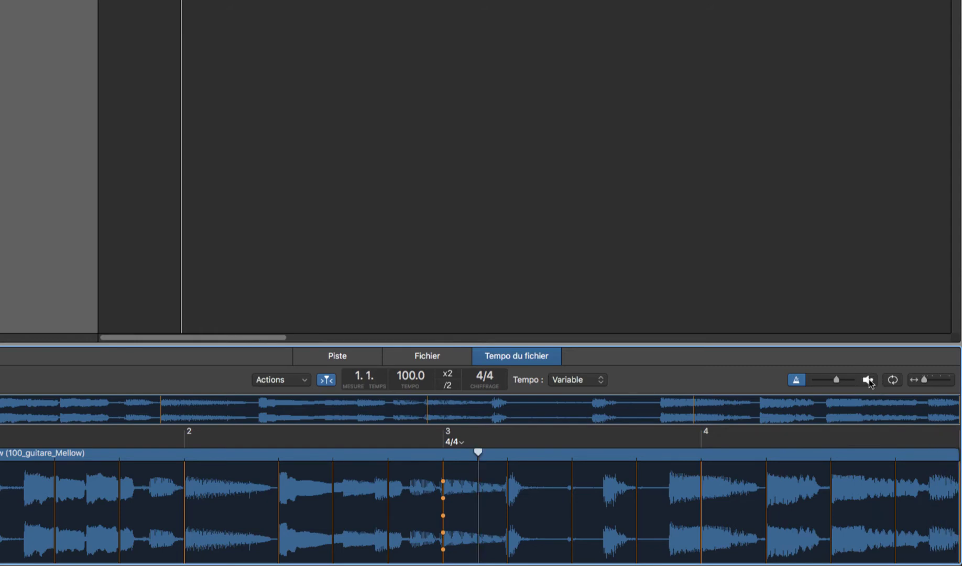
left_click(868, 381)
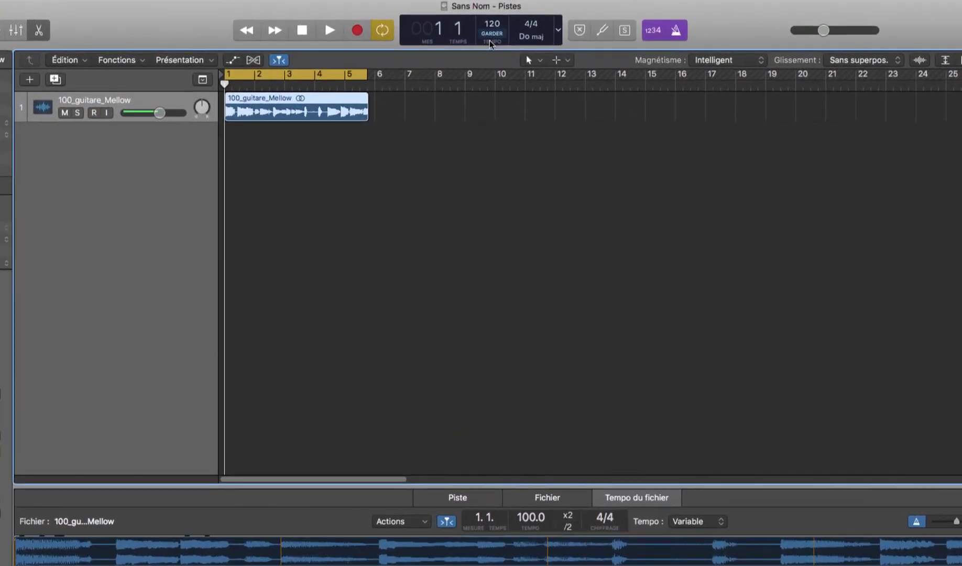
Raise the click volume to maximum in the project's metronome settings and close the settings.
left_click(489, 29)
left_click(545, 72)
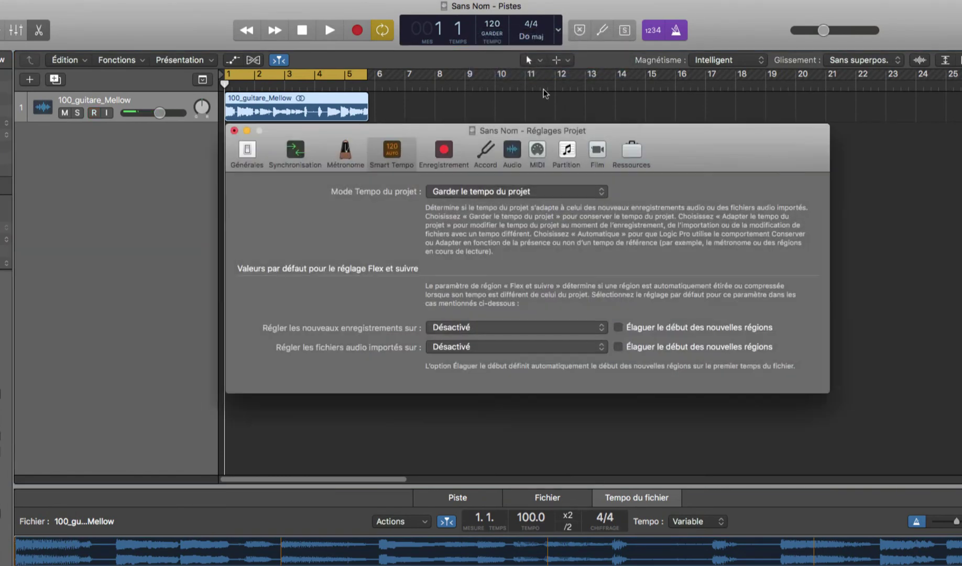
left_click(349, 152)
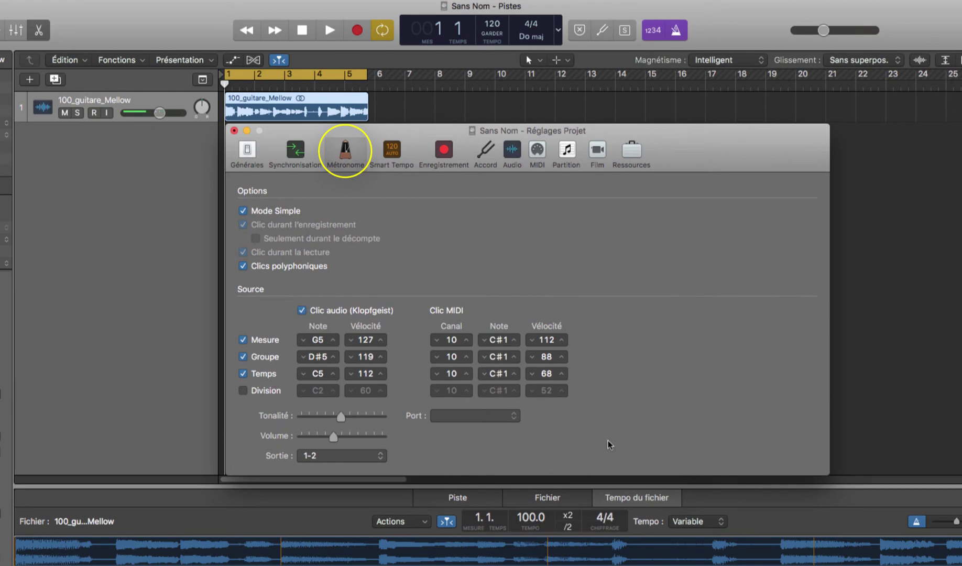
left_click_drag(342, 441, 390, 444)
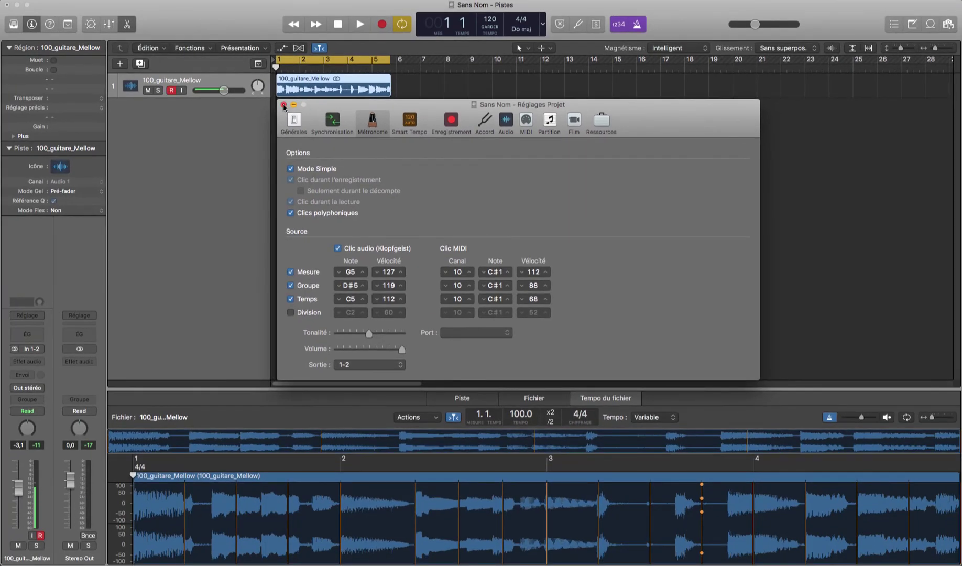
left_click(284, 105)
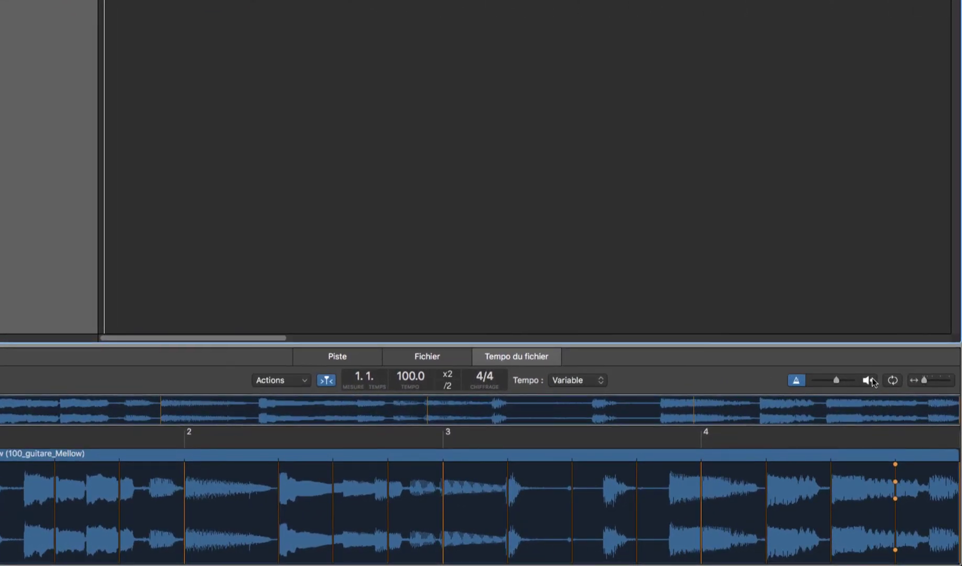
Preview the guitar file while raising the tempo editor's click volume to maximum and lowering it to near minimum.
left_click(868, 380)
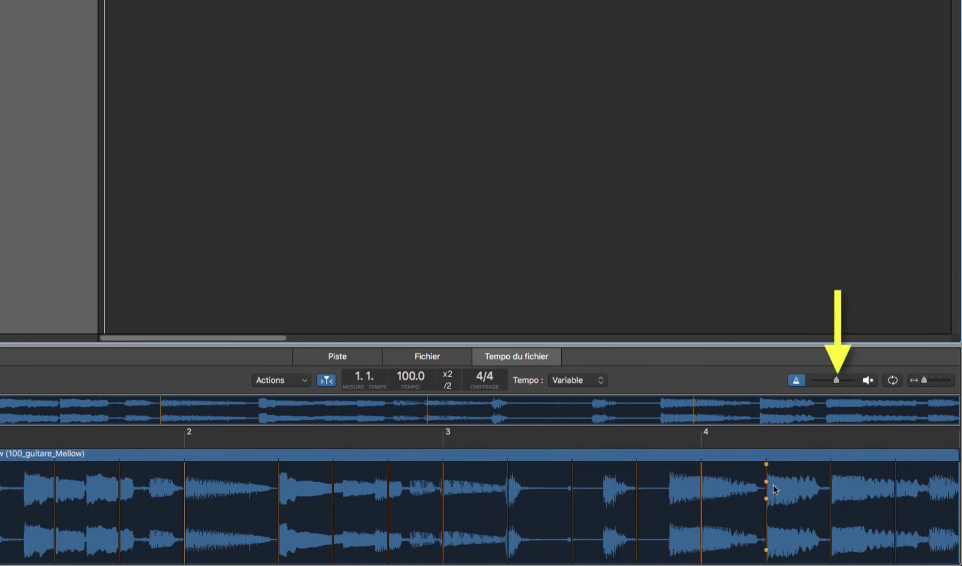
left_click(868, 380)
left_click_drag(836, 380, 852, 381)
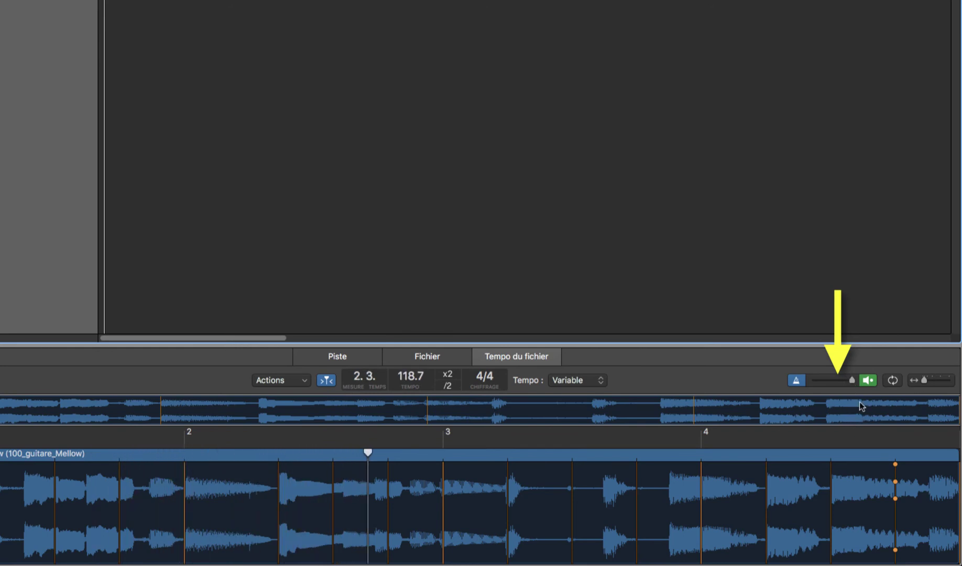
left_click_drag(853, 382, 821, 381)
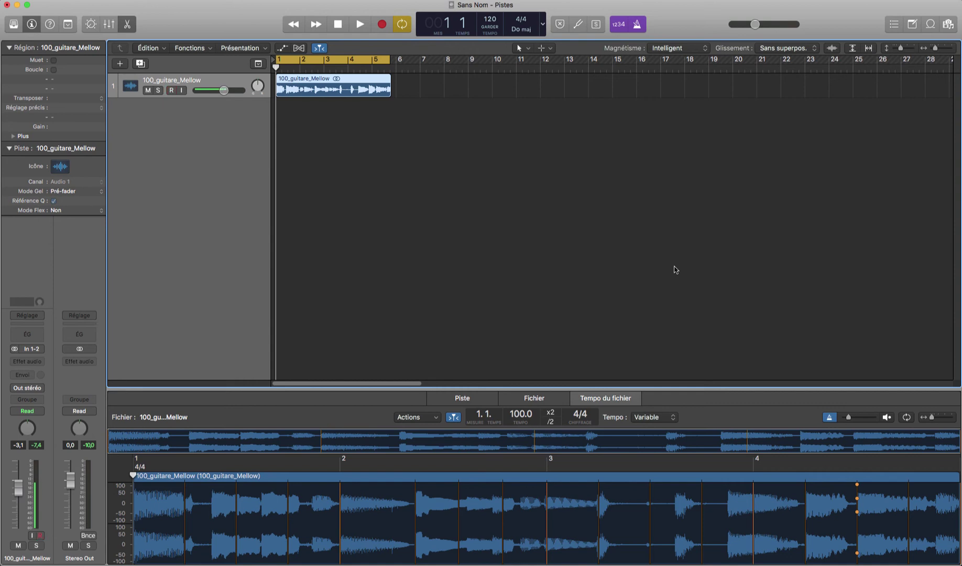
key("ctrl+r")
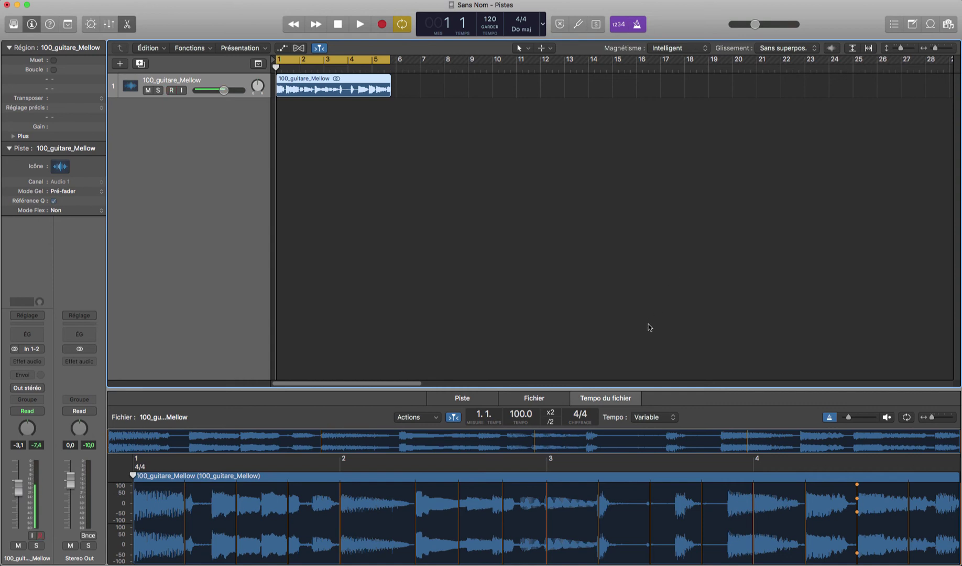